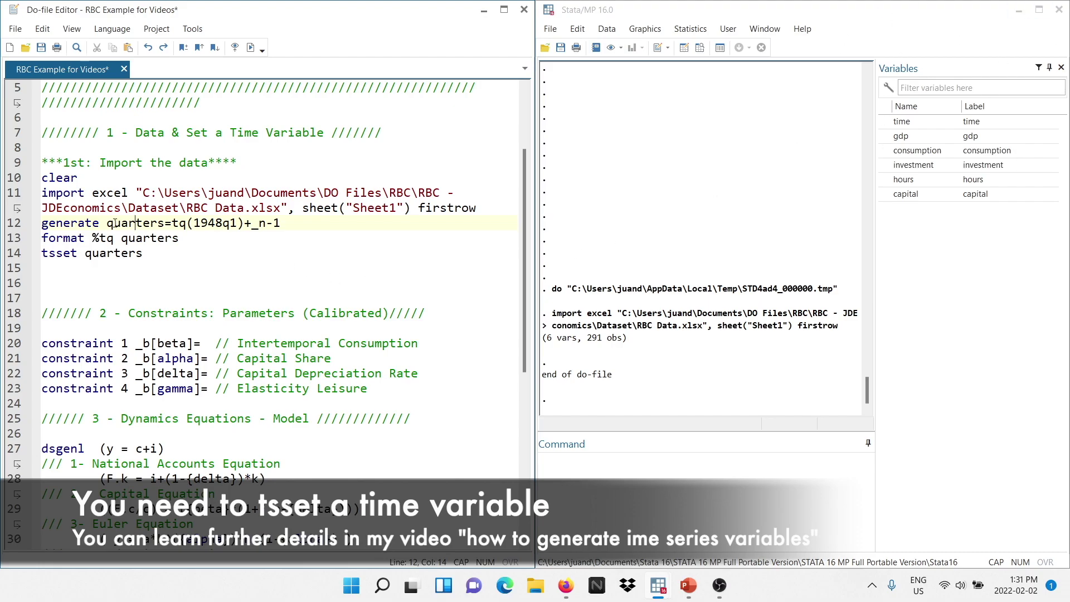
# Run the generate, format and tsset lines to create quarters from 1948q1 to 2020q3
pyautogui.moveTo(169, 254); pyautogui.dragTo(42, 228)
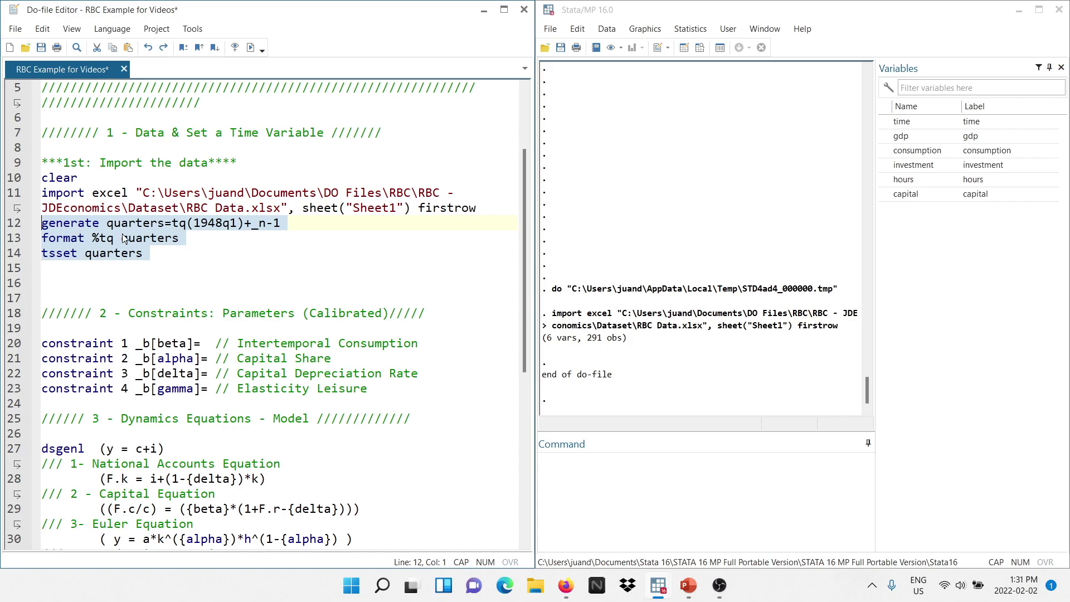
pyautogui.click(251, 48)
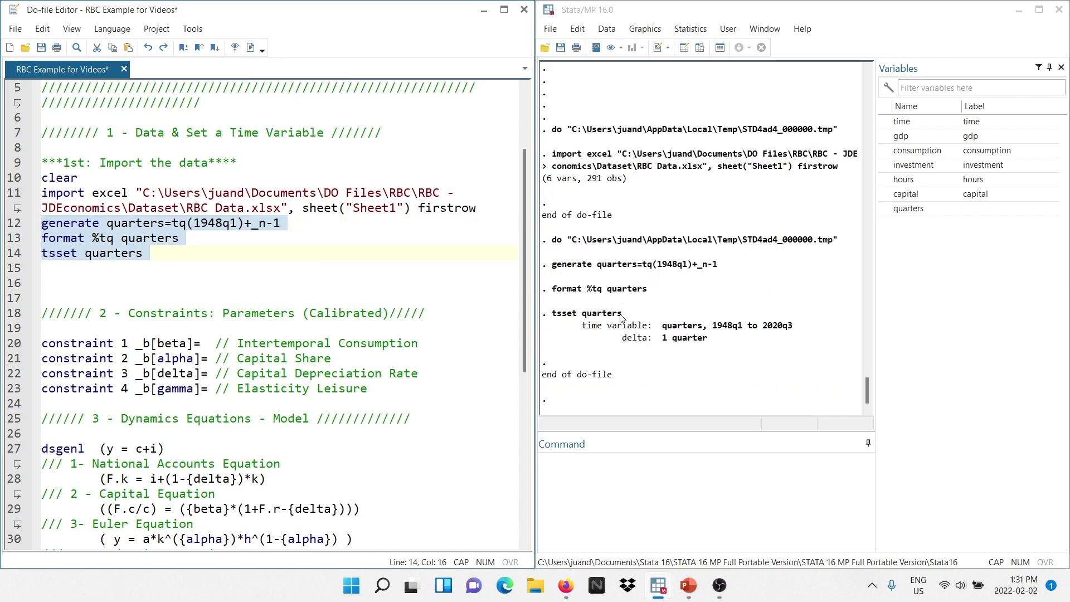
pyautogui.click(914, 208)
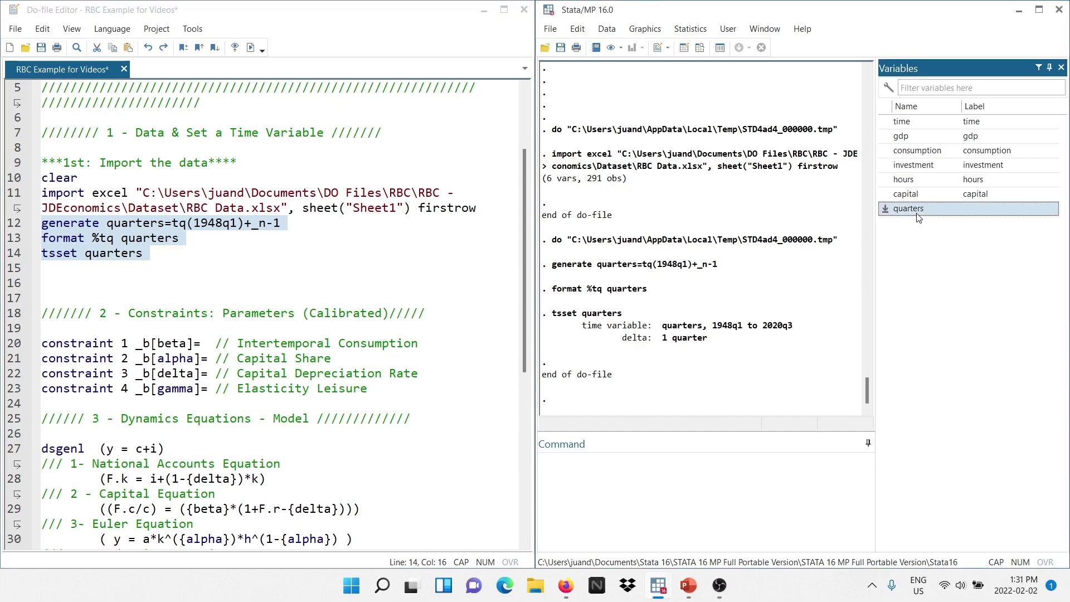
# Drop the old time variable with the command drop time
pyautogui.click(609, 481)
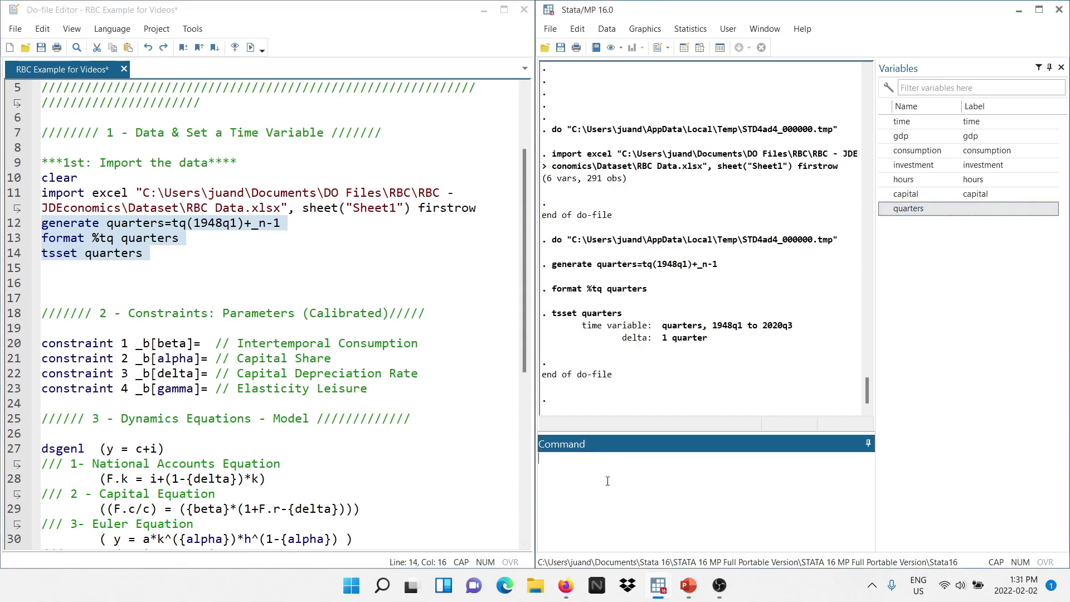
pyautogui.write('DROP T')
pyautogui.press('capslock')
pyautogui.press('BackSpace')
pyautogui.press('BackSpace')
pyautogui.press('BackSpace')
pyautogui.press('BackSpace')
pyautogui.press('BackSpace')
pyautogui.press('BackSpace')
pyautogui.write('drop time')
pyautogui.press('Return')
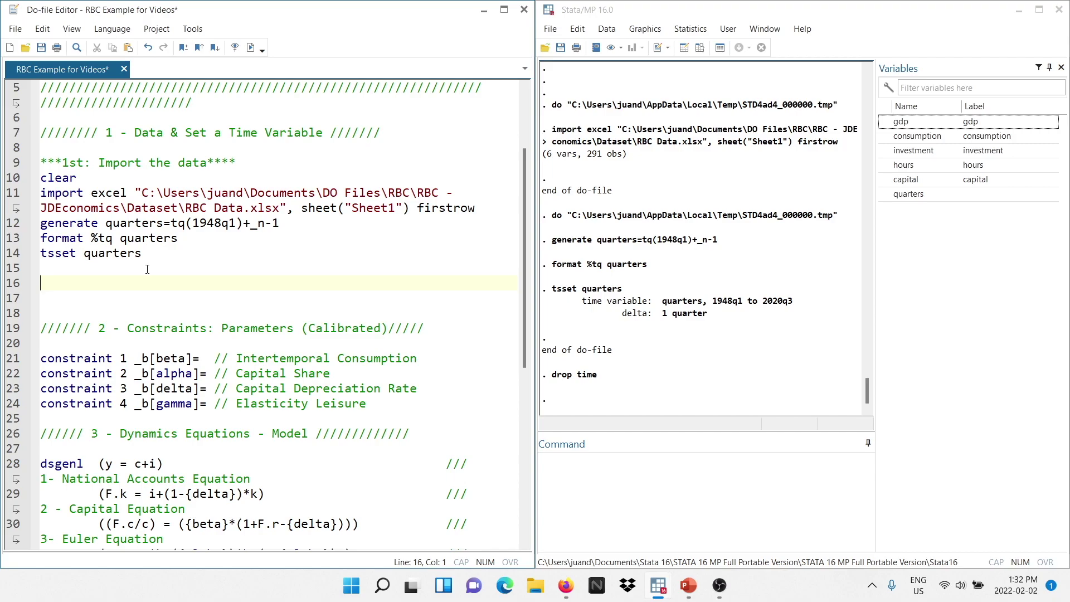
# Add generate lgdp=ln(gdp)*100 on line 16 of the do-file and run it
pyautogui.write('generate lg')
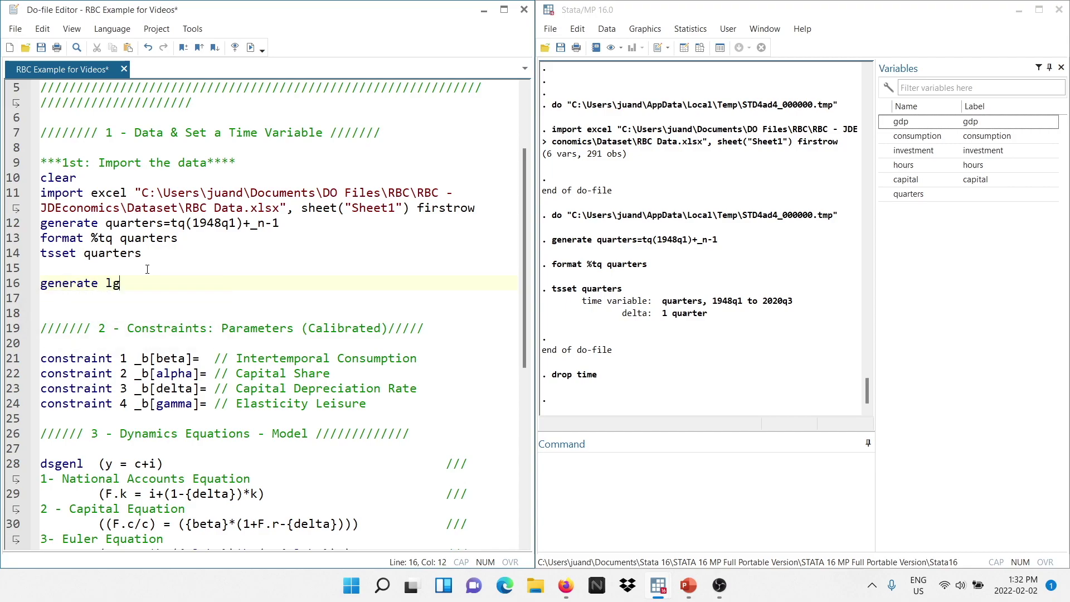
pyautogui.write('dp=l')
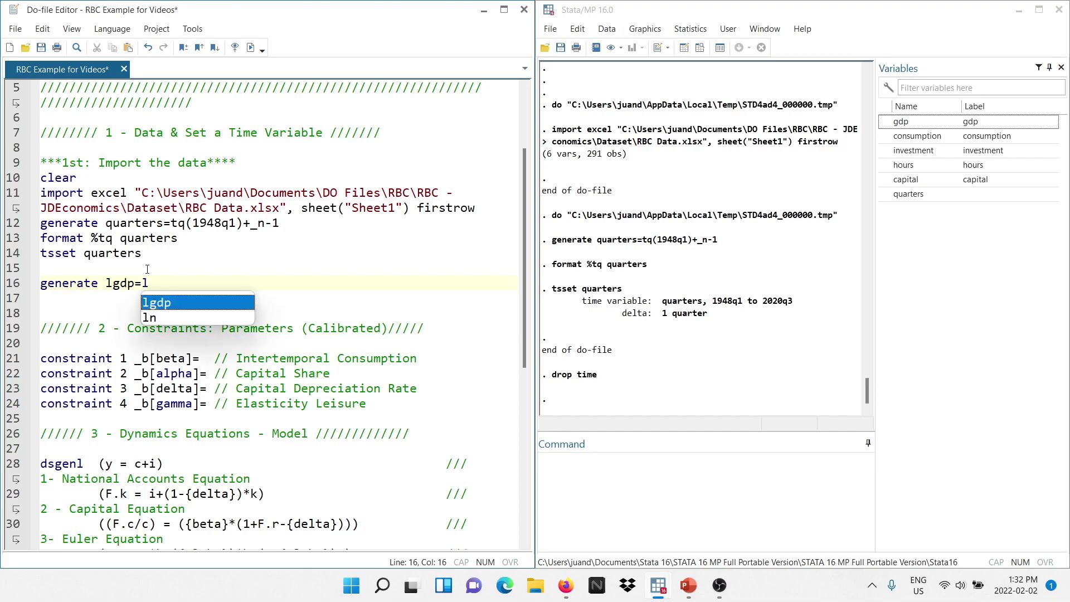
pyautogui.write('n(')
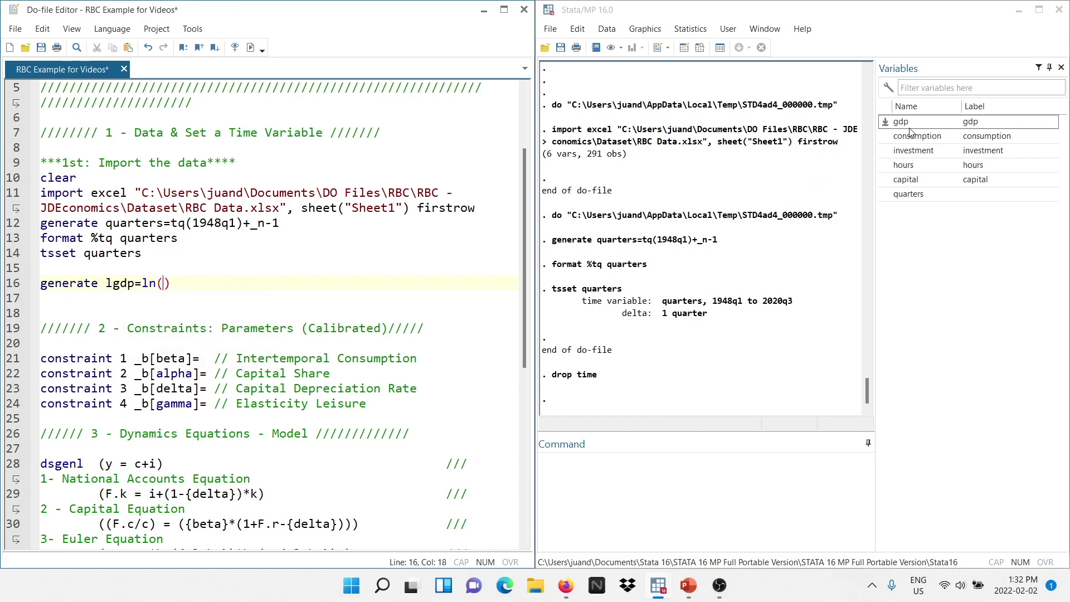
pyautogui.write('gdp)')
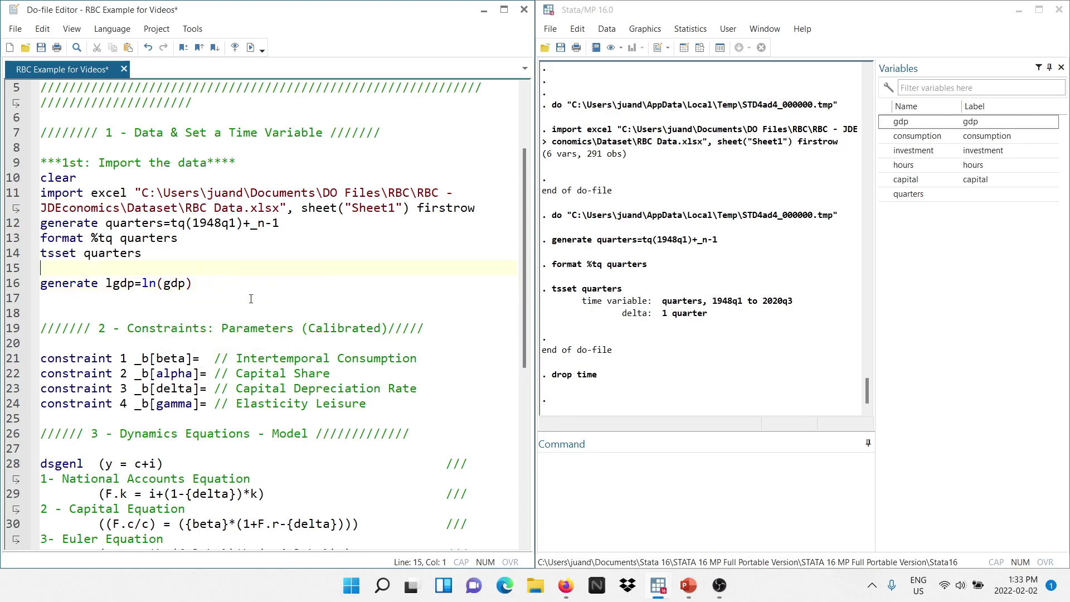
pyautogui.write('*100')
pyautogui.press('Return')
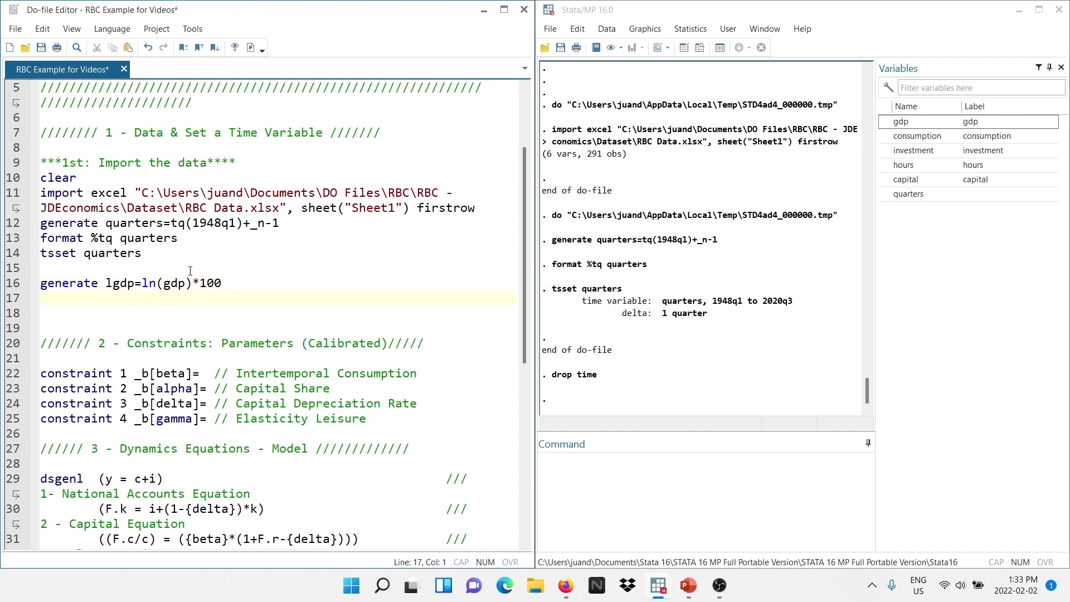
pyautogui.moveTo(238, 283); pyautogui.dragTo(33, 285)
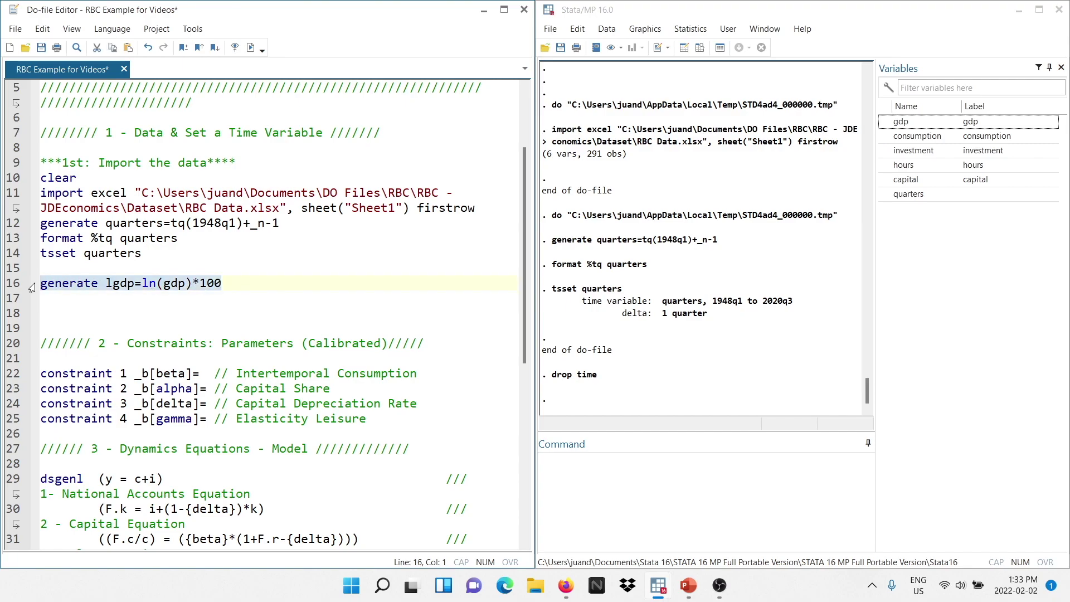
pyautogui.click(251, 49)
pyautogui.click(657, 464)
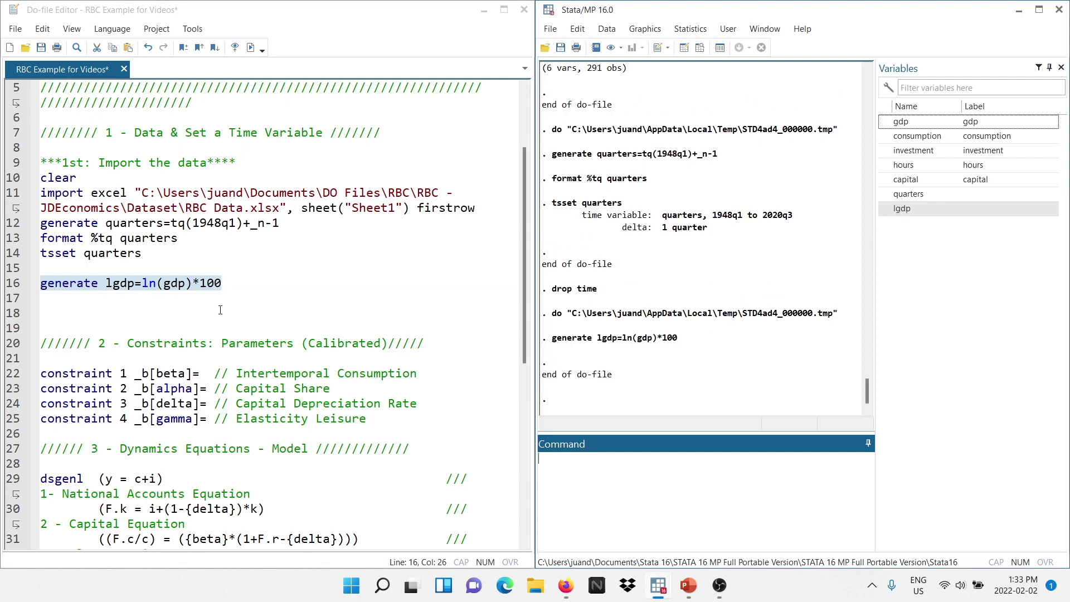
pyautogui.click(137, 303)
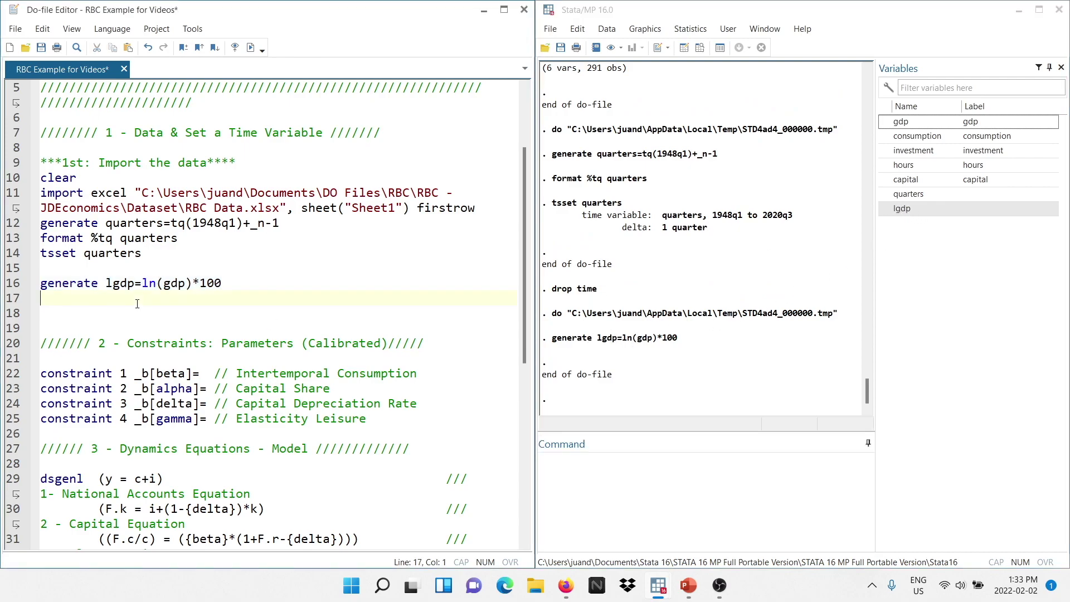
# Add and run tsfilter hp y= lgdp, smooth(1600) trend(trend) on line 18
pyautogui.press('Return')
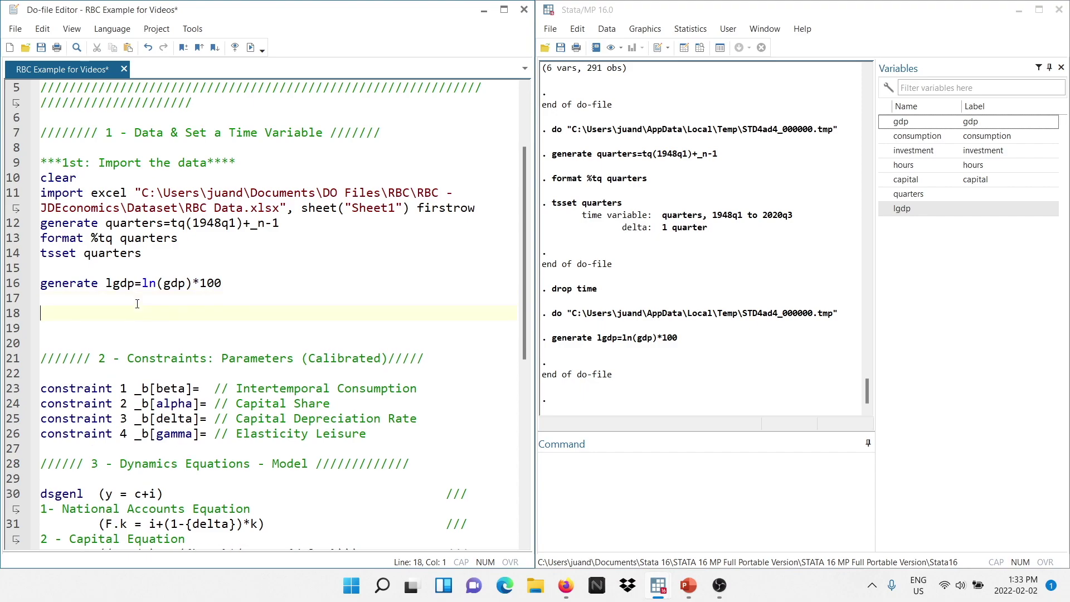
pyautogui.write('tsfilter')
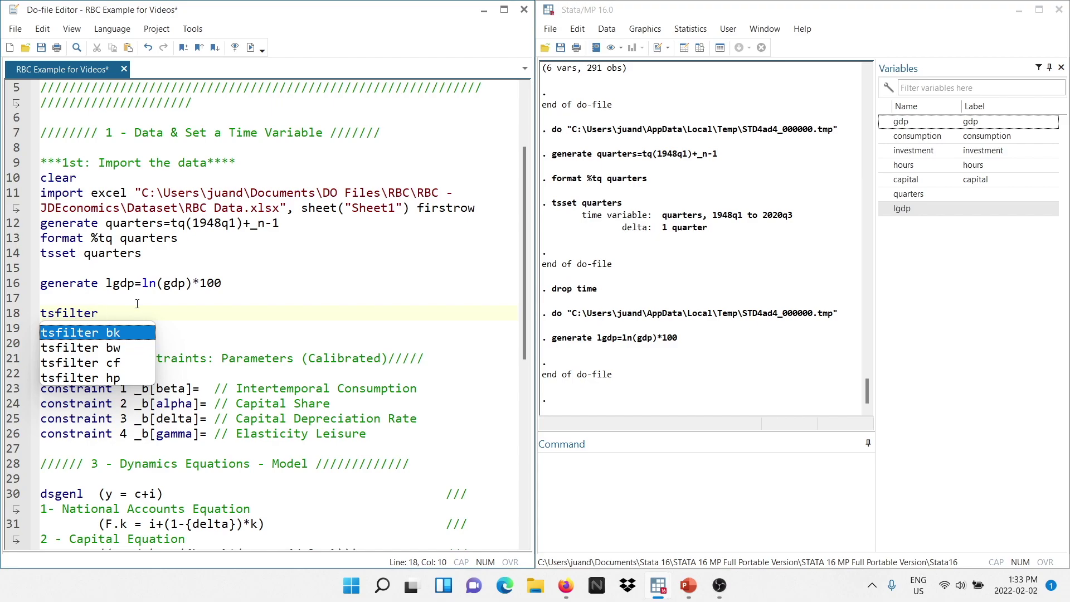
pyautogui.write('hp')
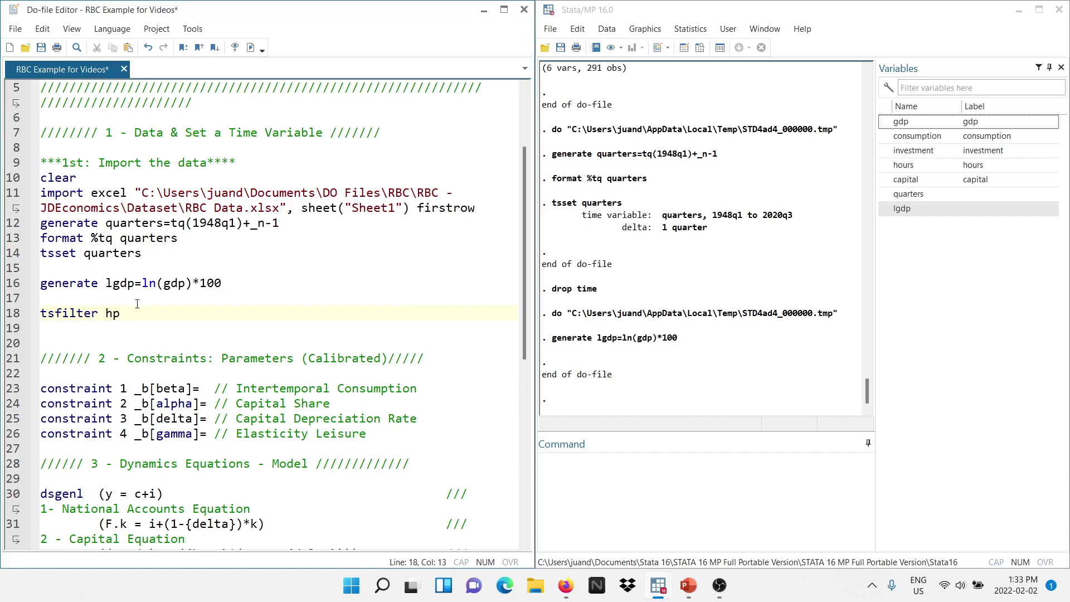
pyautogui.write('y=')
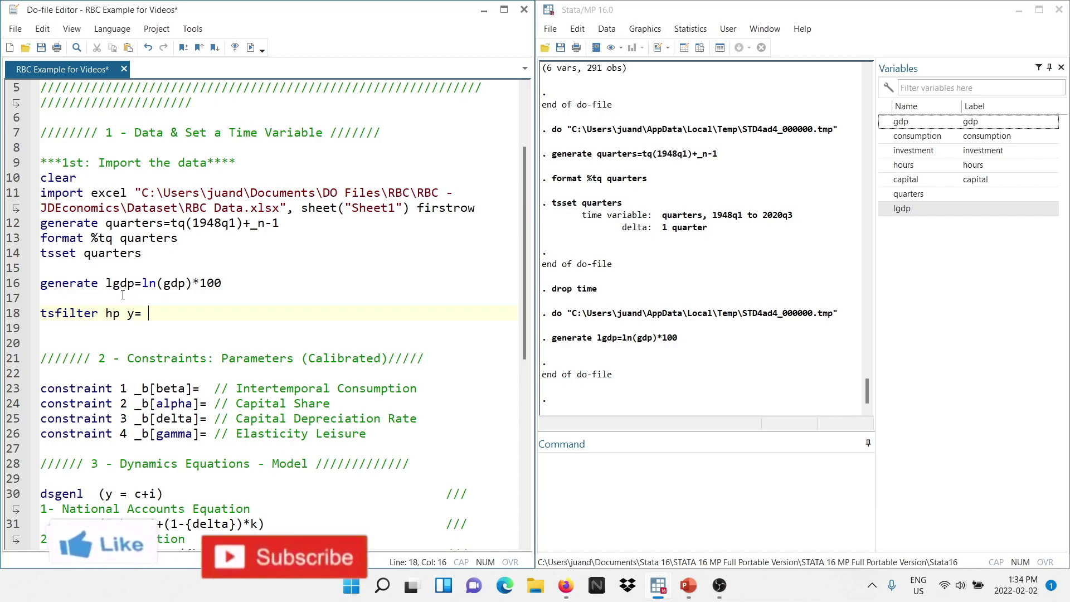
pyautogui.write('lgdp')
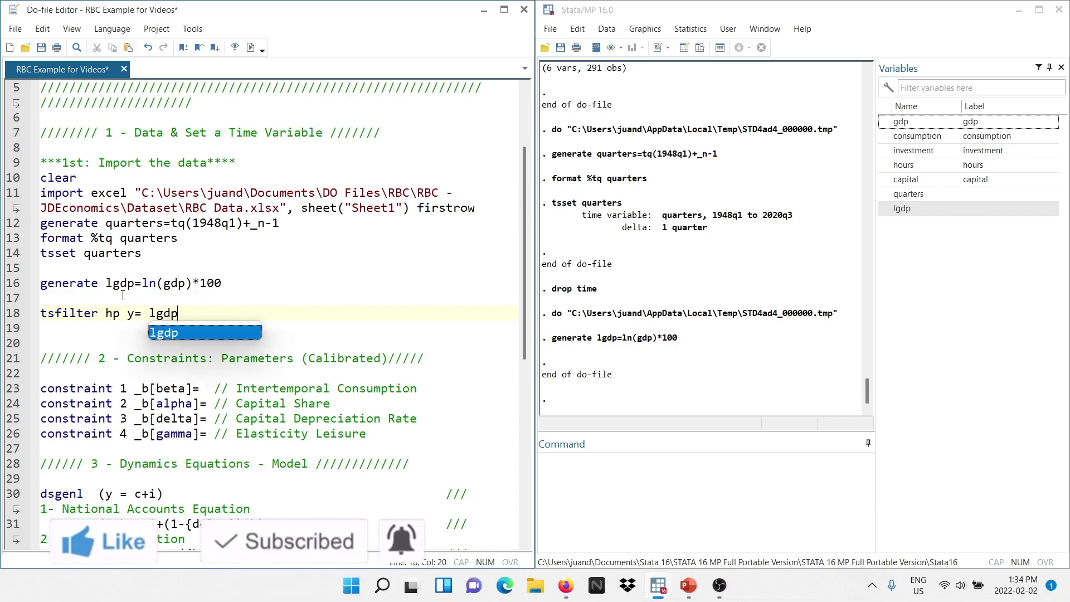
pyautogui.write(', smooth(1600')
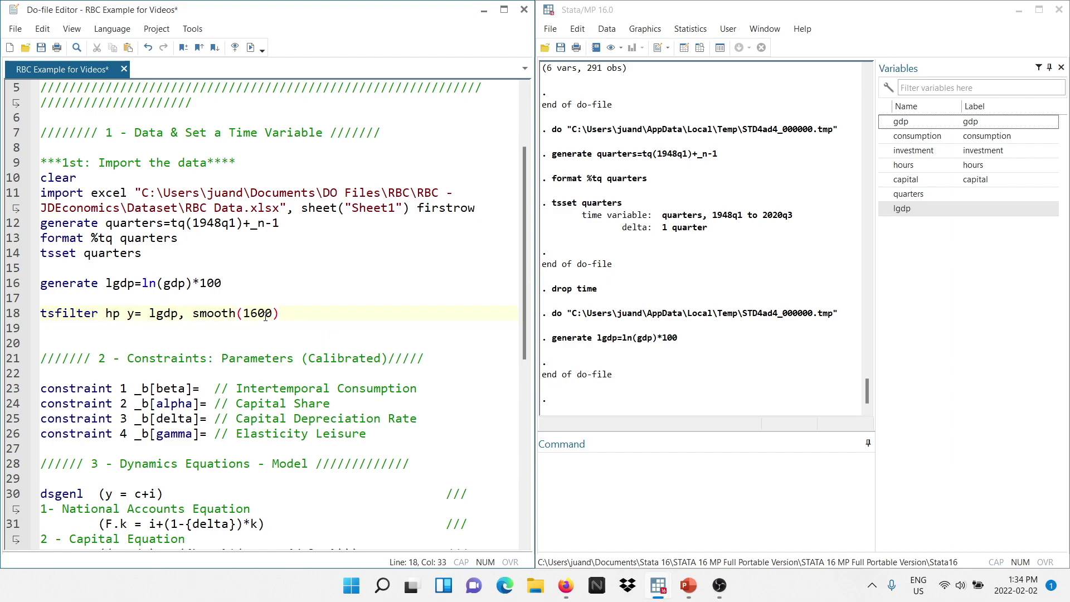
pyautogui.click(325, 313)
pyautogui.write('trend(trend')
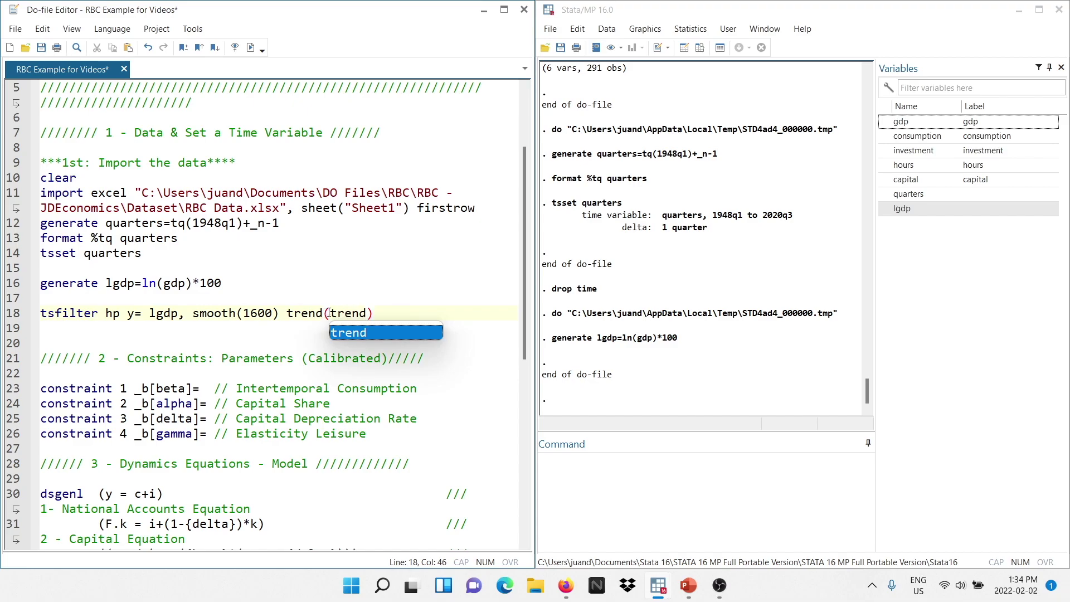
pyautogui.press('Left')
pyautogui.press('Left')
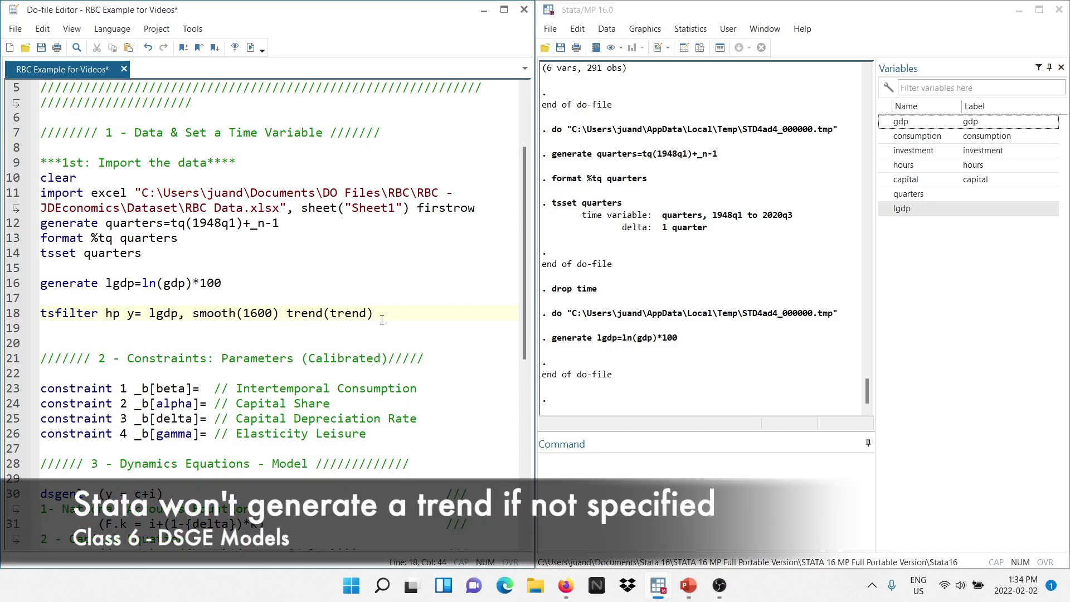
pyautogui.moveTo(382, 317); pyautogui.dragTo(40, 314)
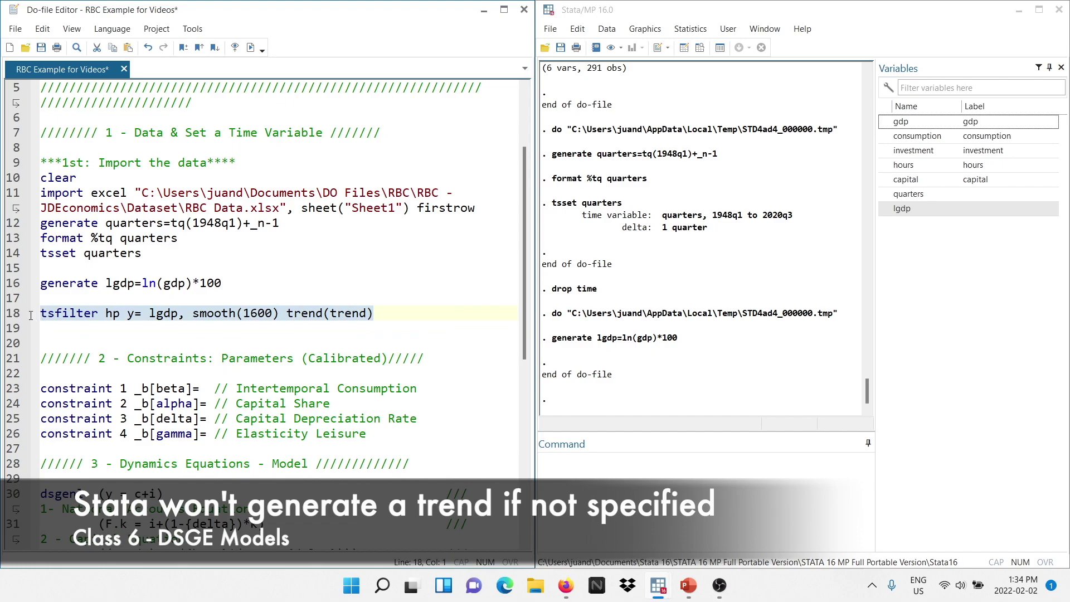
pyautogui.click(249, 49)
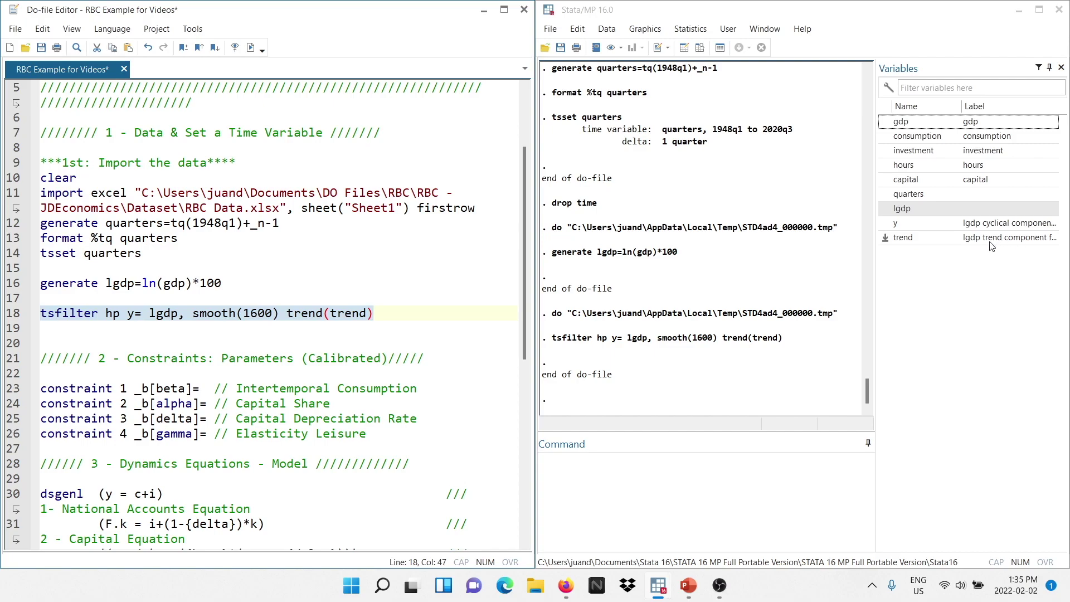
pyautogui.click(592, 474)
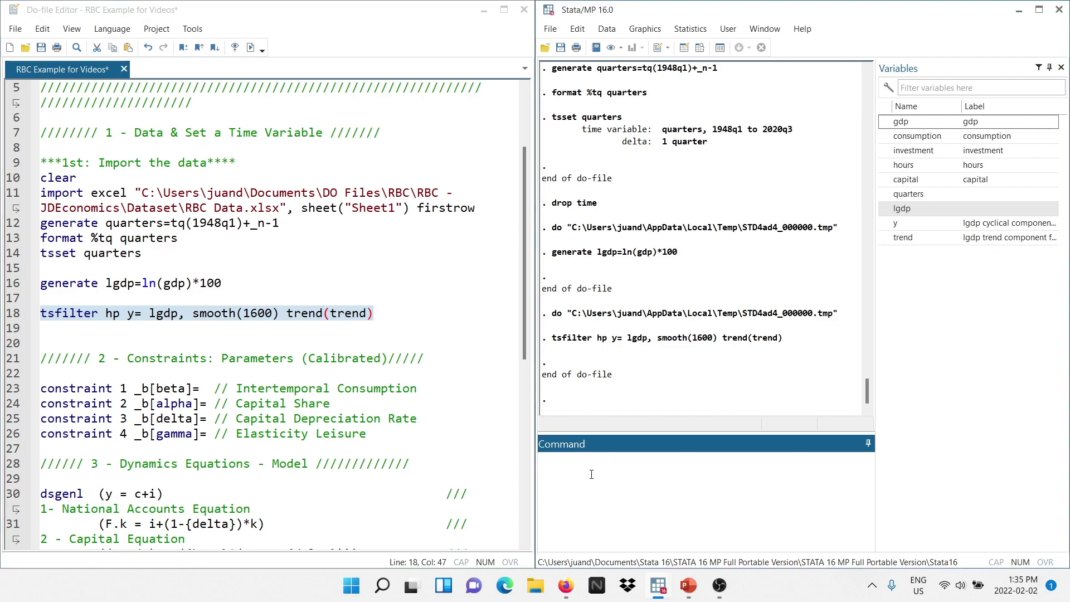
# Plot lgdp and trend with tsline lgdp trend, then close the graph
pyautogui.write('tsline lgdp trend')
pyautogui.press('Return')
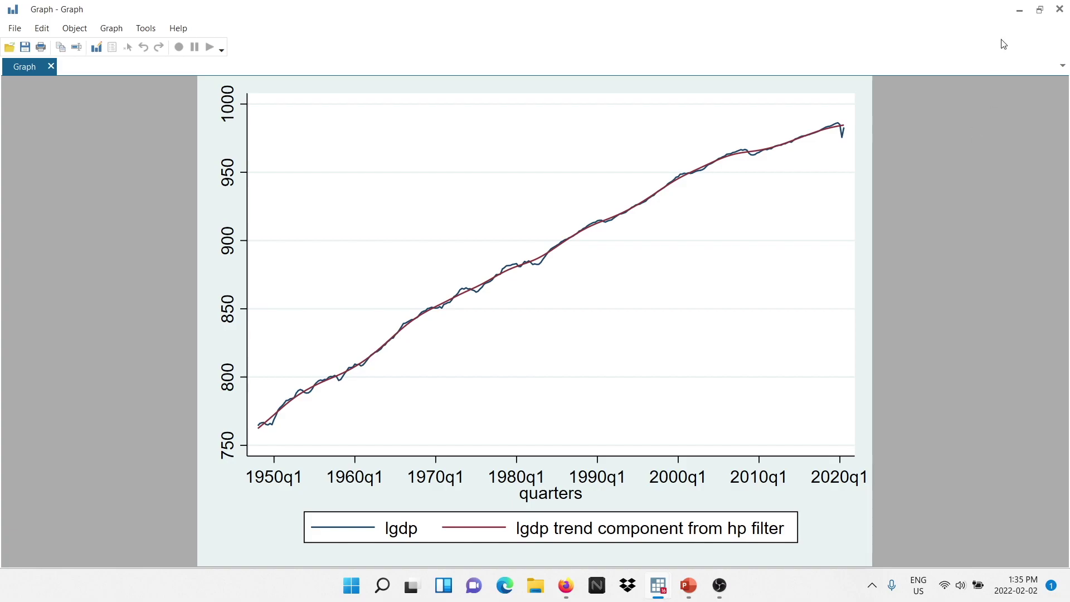
pyautogui.click(1060, 9)
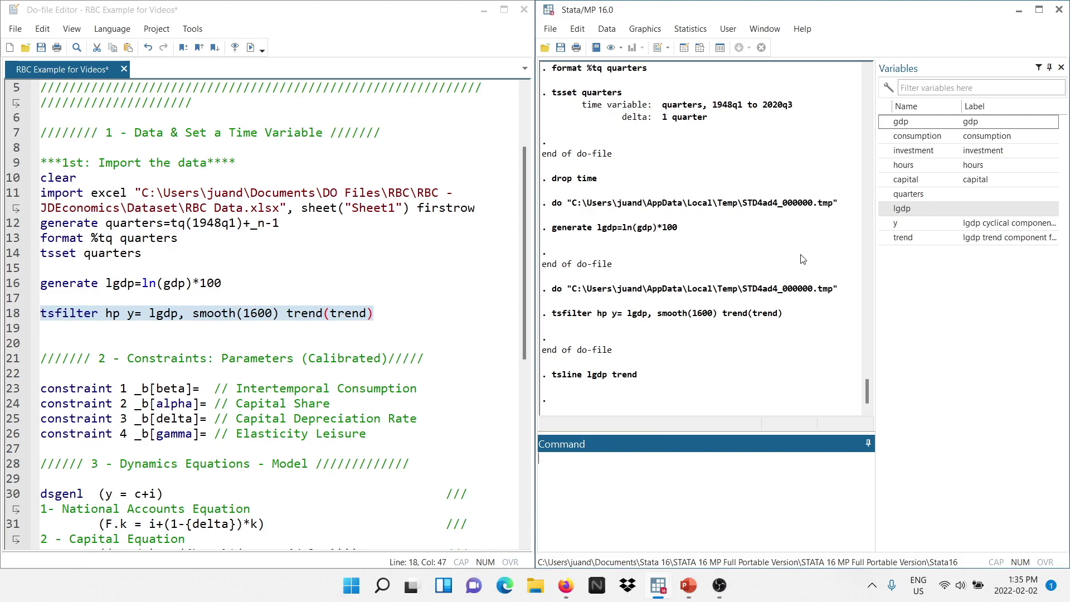
# Plot the cyclical component with tsline y
pyautogui.write('tsline')
pyautogui.write('y')
pyautogui.press('Return')
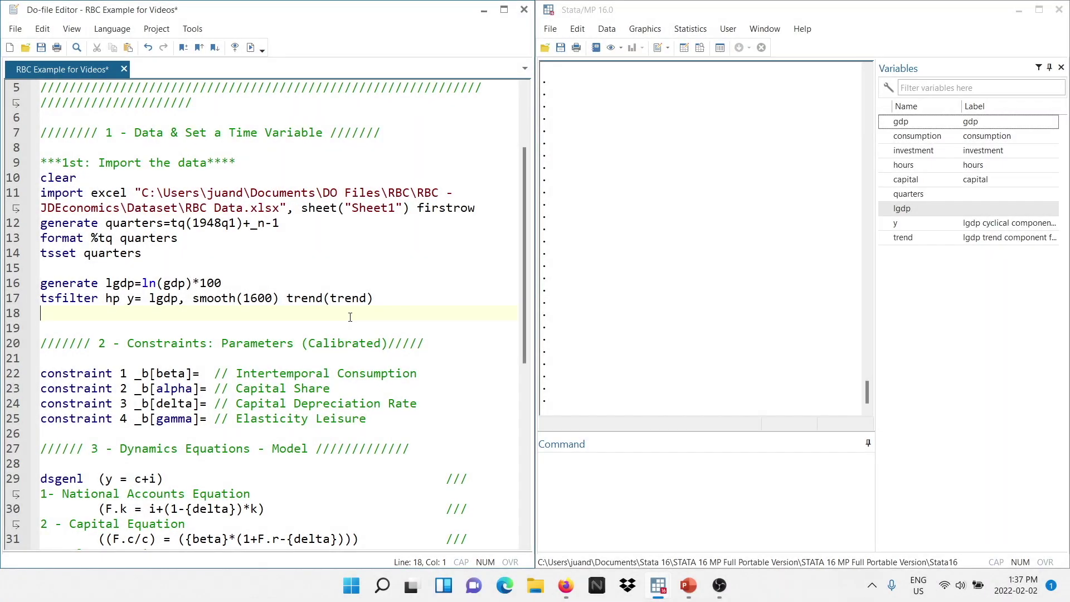
# Review the time-setup, lgdp and tsfilter lines and place the cursor on empty line 18
pyautogui.moveTo(144, 254); pyautogui.dragTo(42, 223)
pyautogui.click(128, 283)
pyautogui.moveTo(223, 284); pyautogui.dragTo(33, 291)
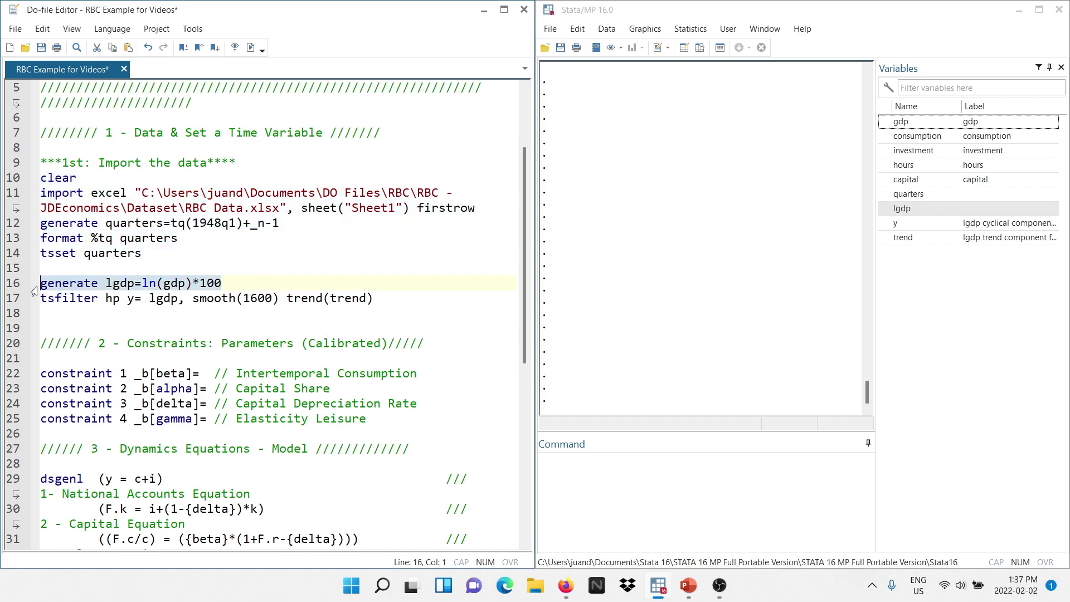
pyautogui.moveTo(374, 301); pyautogui.dragTo(53, 305)
pyautogui.click(122, 311)
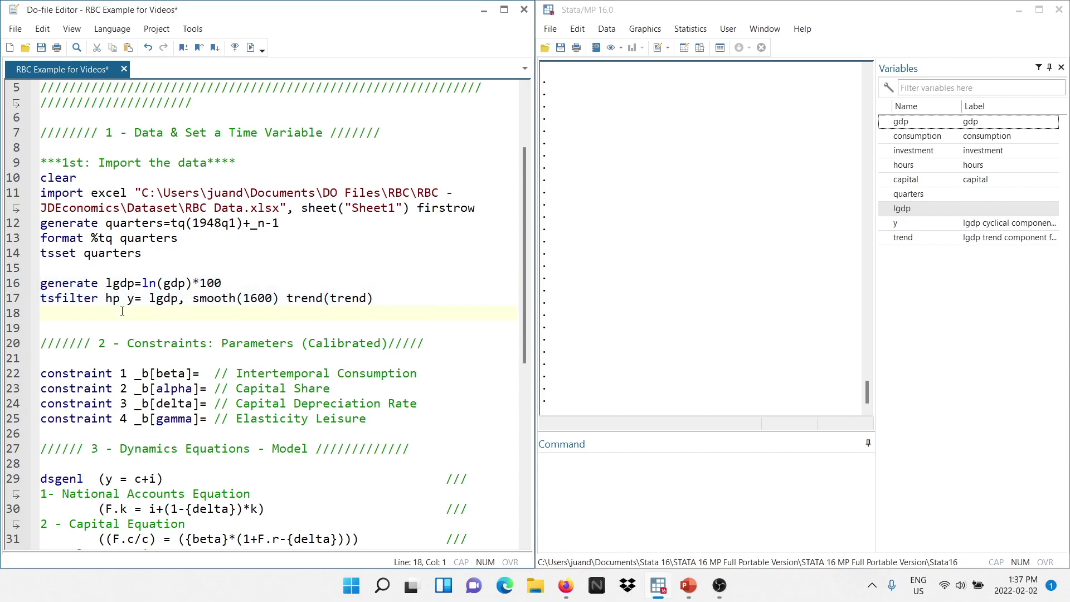